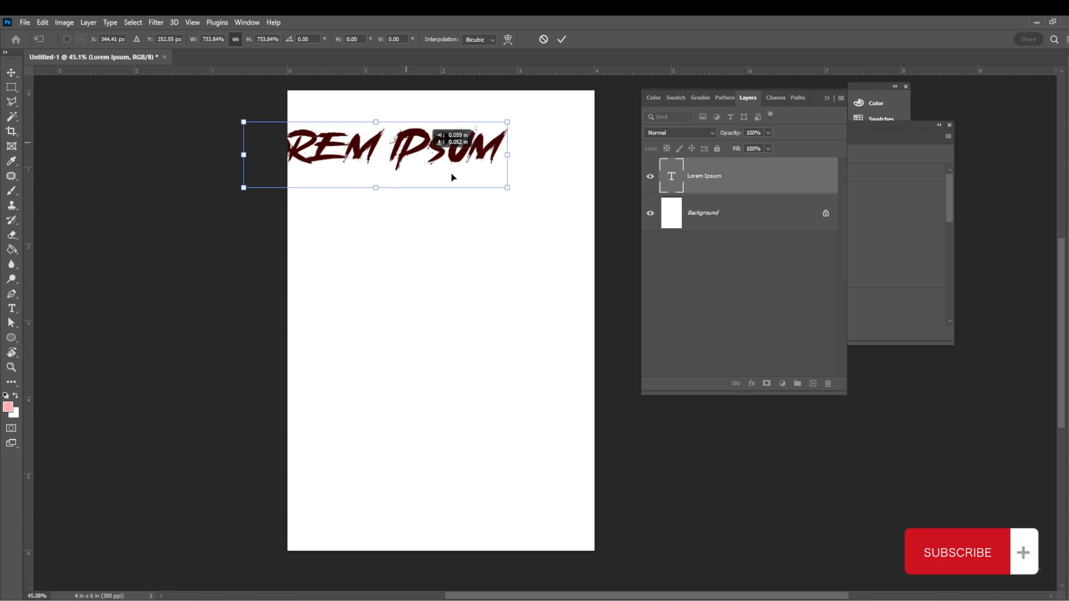
# - Commit the text transform and replace the Lorem Ipsum text with HYPE
pyautogui.scroll(3, 450, 193)
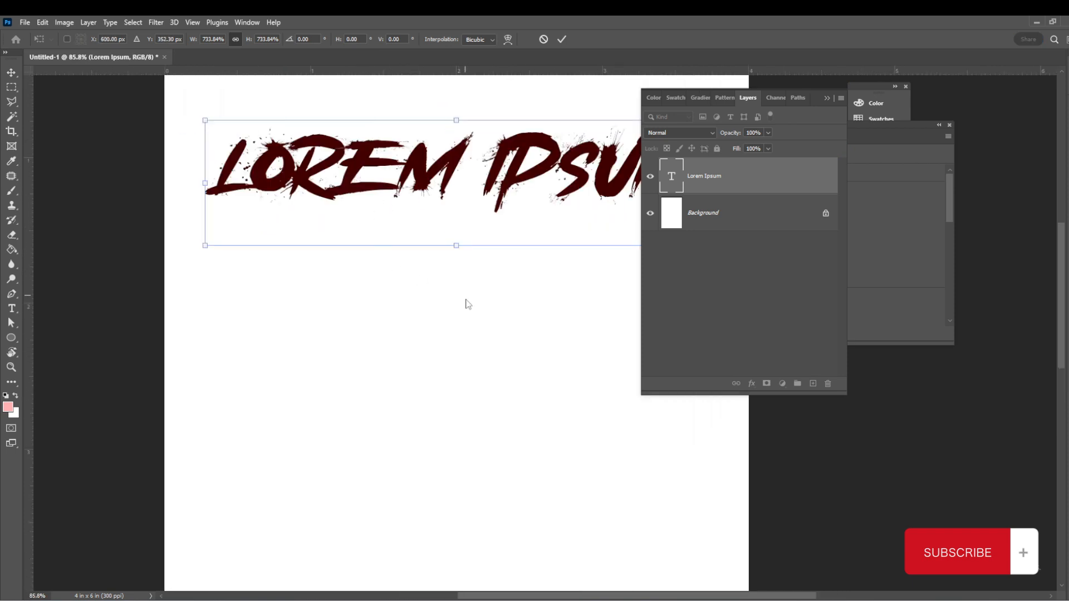
pyautogui.click(562, 40)
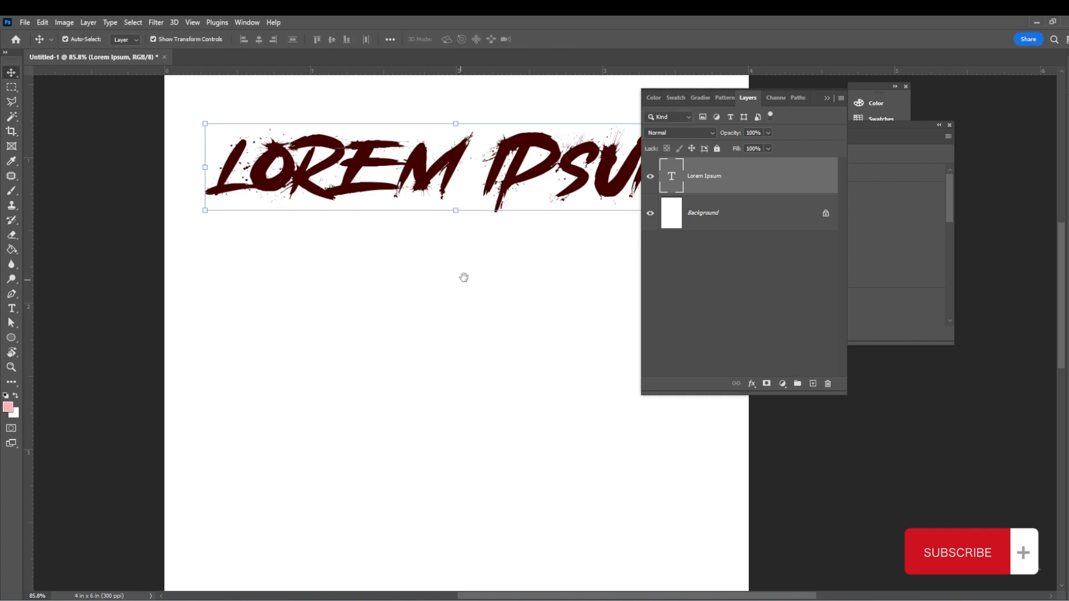
pyautogui.moveTo(463, 277); pyautogui.dragTo(416, 309)
pyautogui.doubleClick(465, 205)
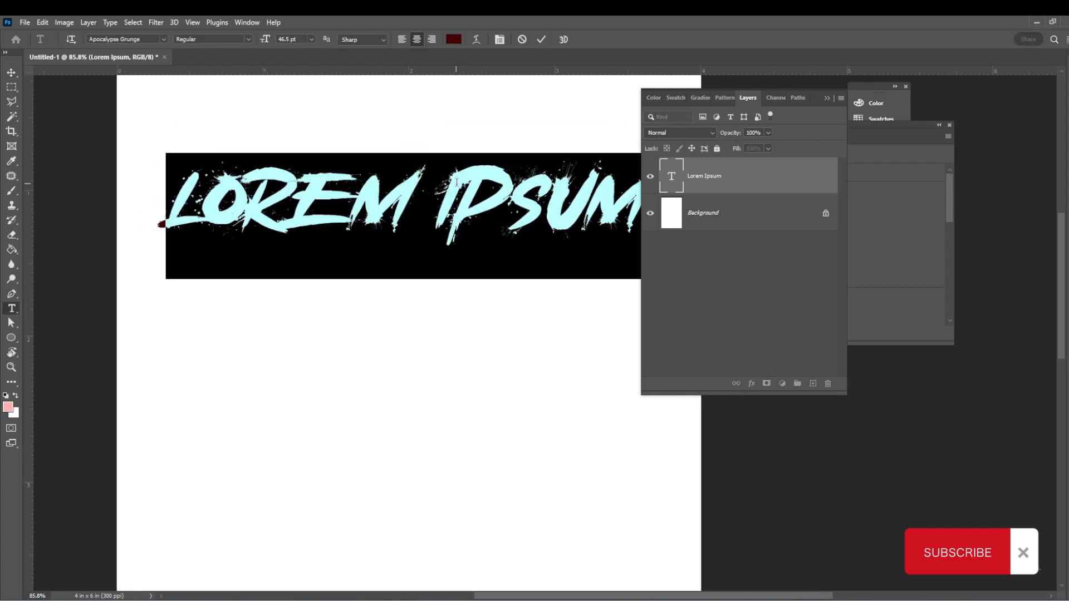
pyautogui.write('H')
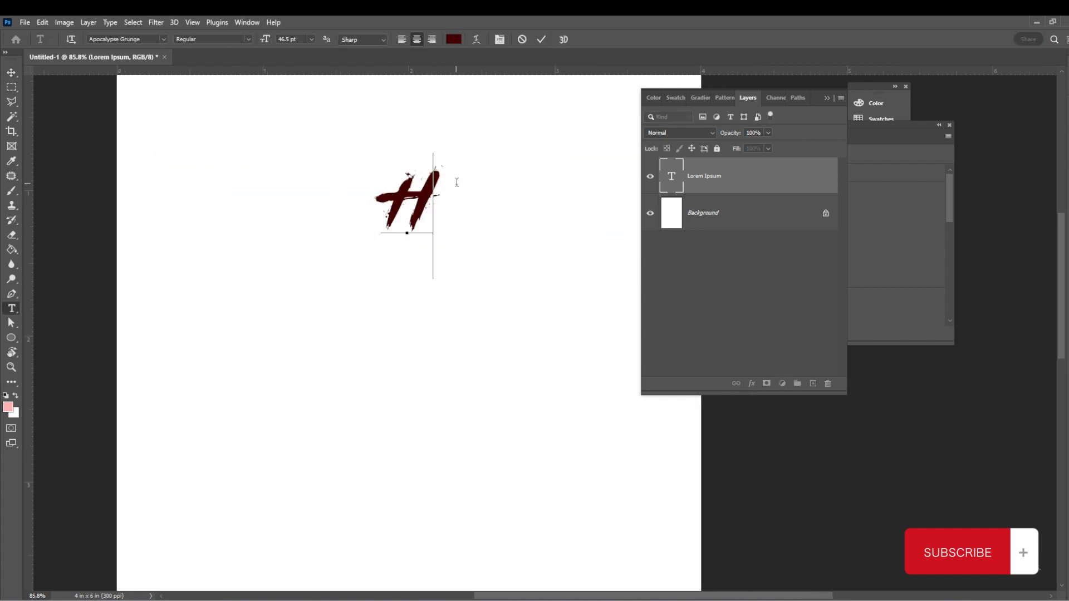
pyautogui.write('YPE')
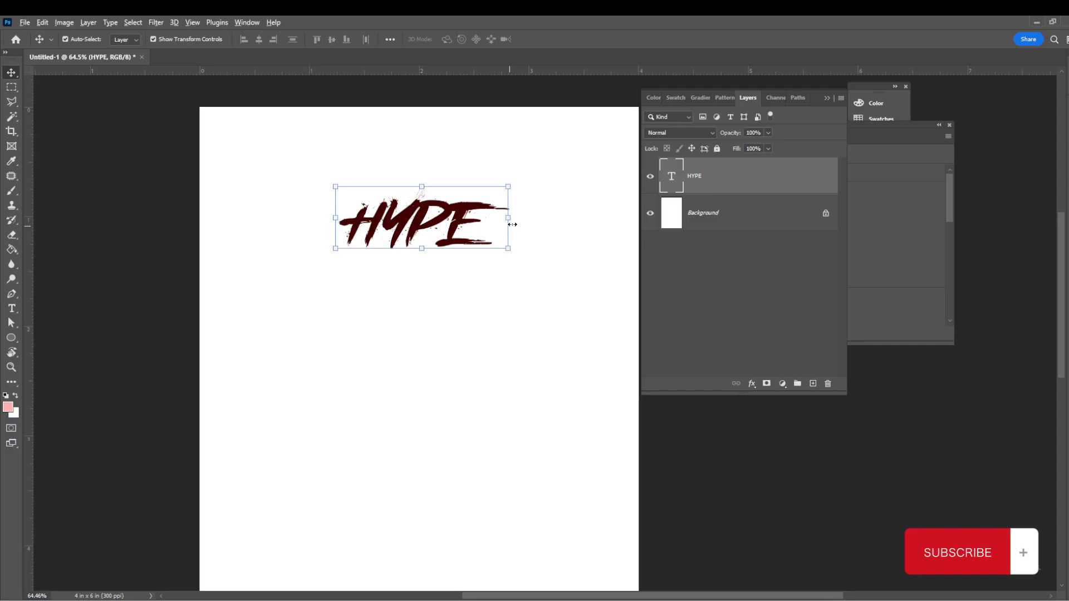
# - Scale the HYPE text up to about 238% and commit the transform
pyautogui.moveTo(512, 225); pyautogui.dragTo(629, 229)
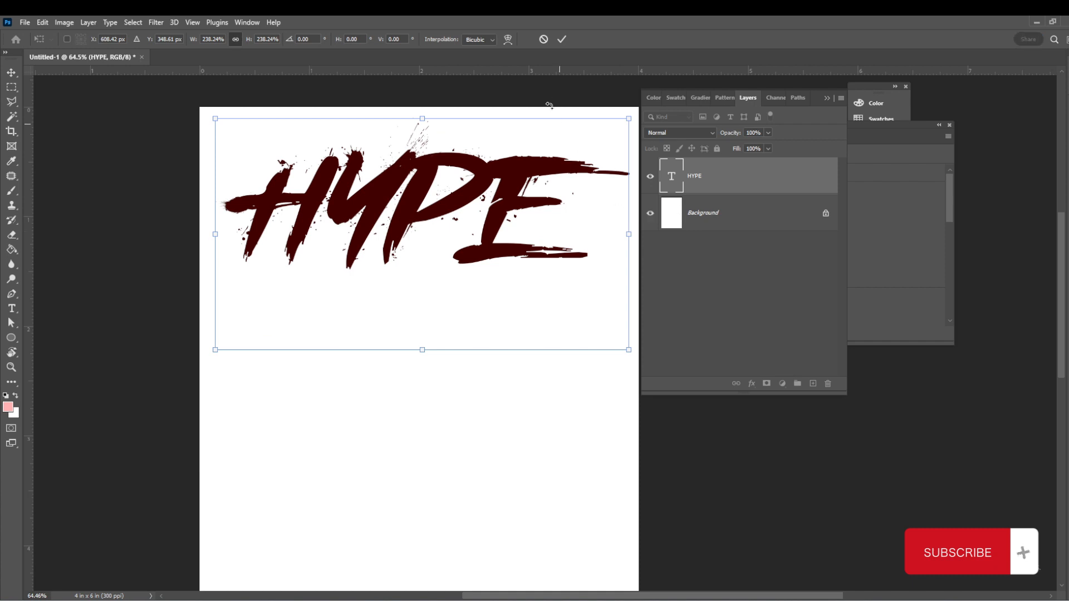
pyautogui.click(562, 39)
pyautogui.click(370, 331)
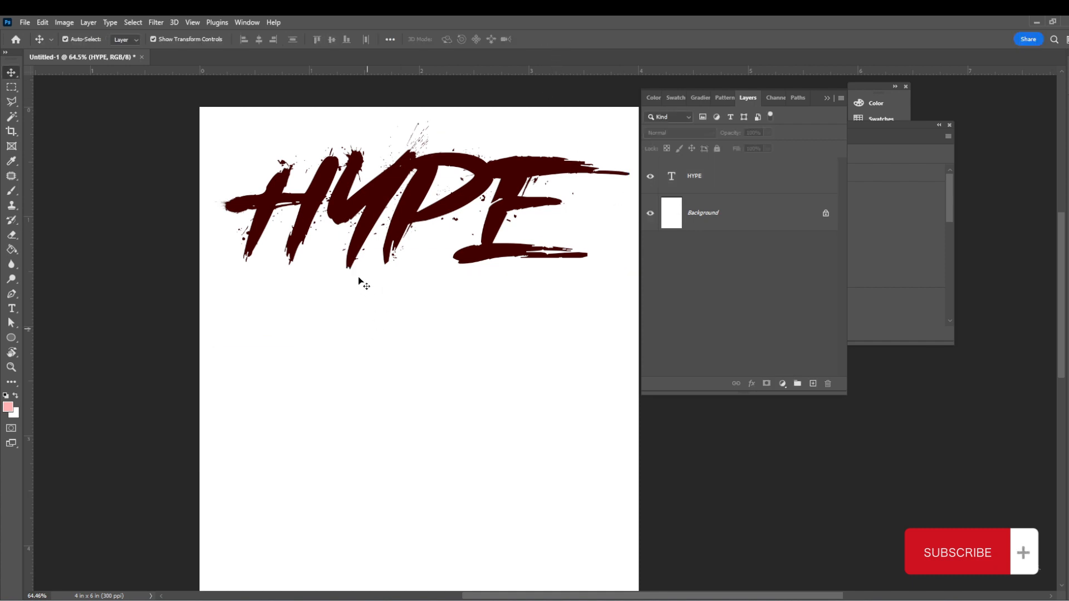
# - Select the letter H in the text and open its character properties to inspect them
pyautogui.press('t')
pyautogui.moveTo(342, 267); pyautogui.dragTo(187, 212)
pyautogui.moveTo(296, 204); pyautogui.dragTo(244, 211)
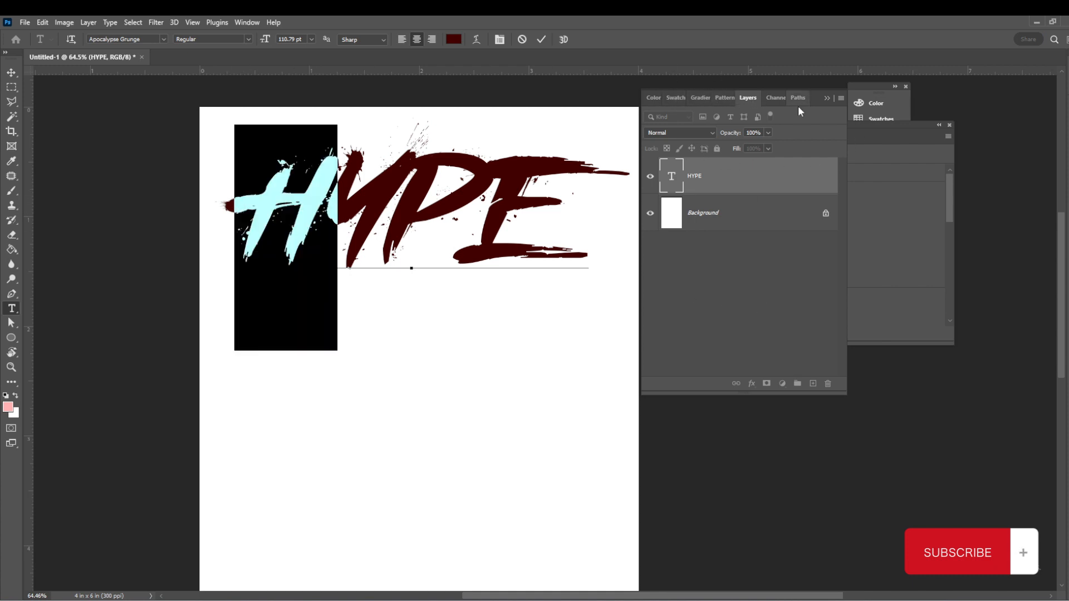
pyautogui.moveTo(816, 98); pyautogui.dragTo(785, 228)
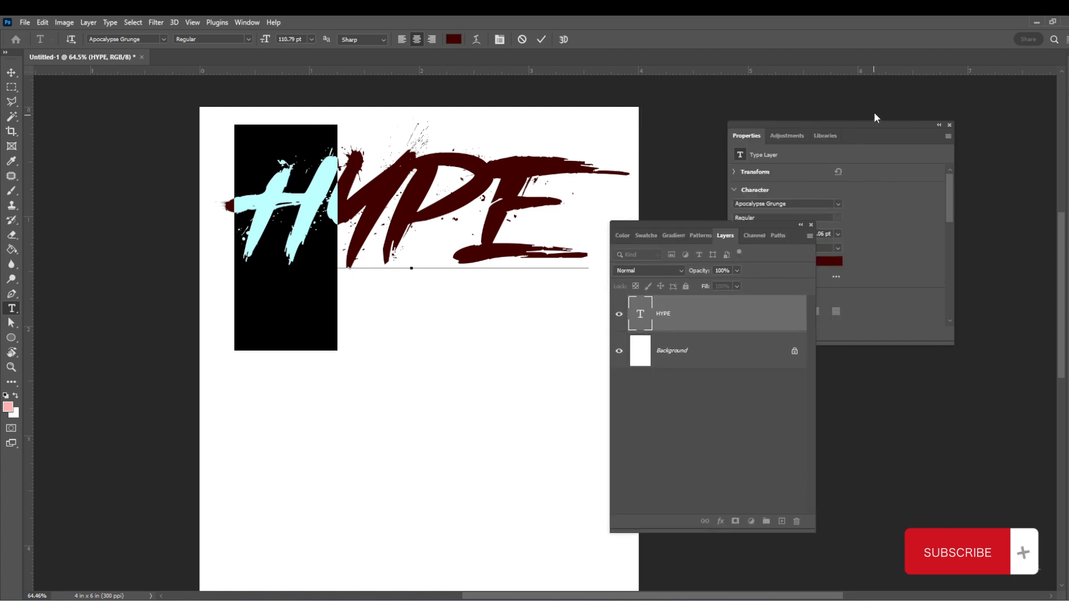
pyautogui.click(857, 135)
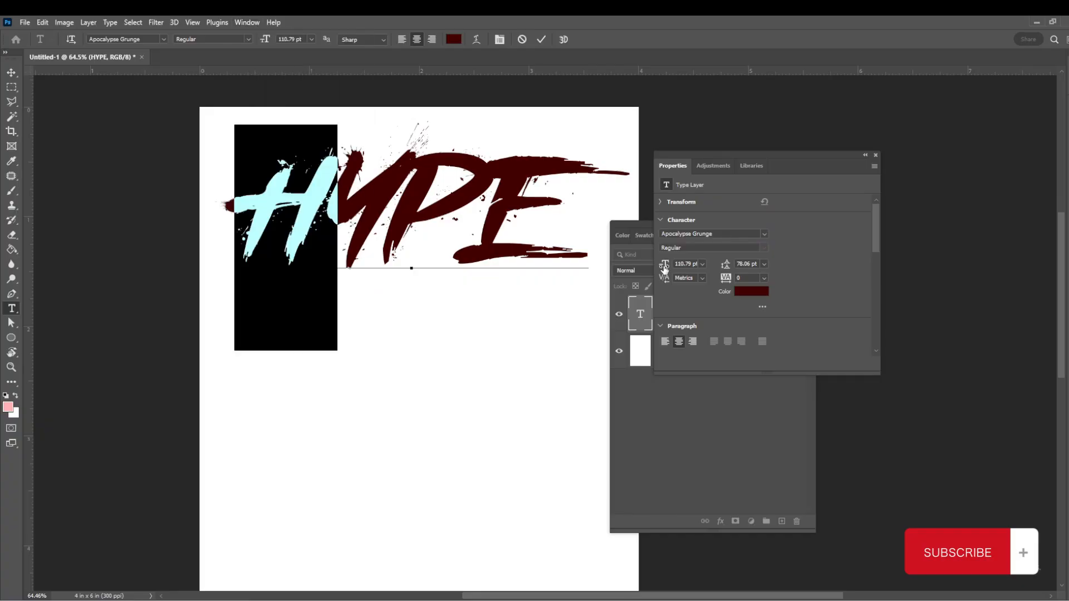
pyautogui.moveTo(664, 269); pyautogui.dragTo(671, 268)
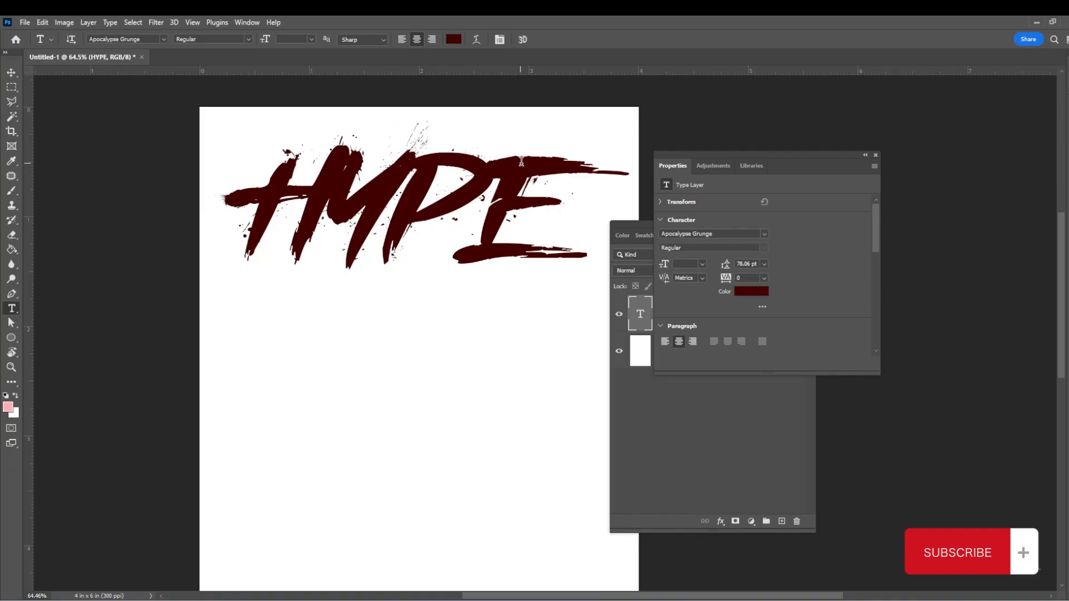
pyautogui.press('v')
pyautogui.moveTo(717, 212); pyautogui.dragTo(706, 114)
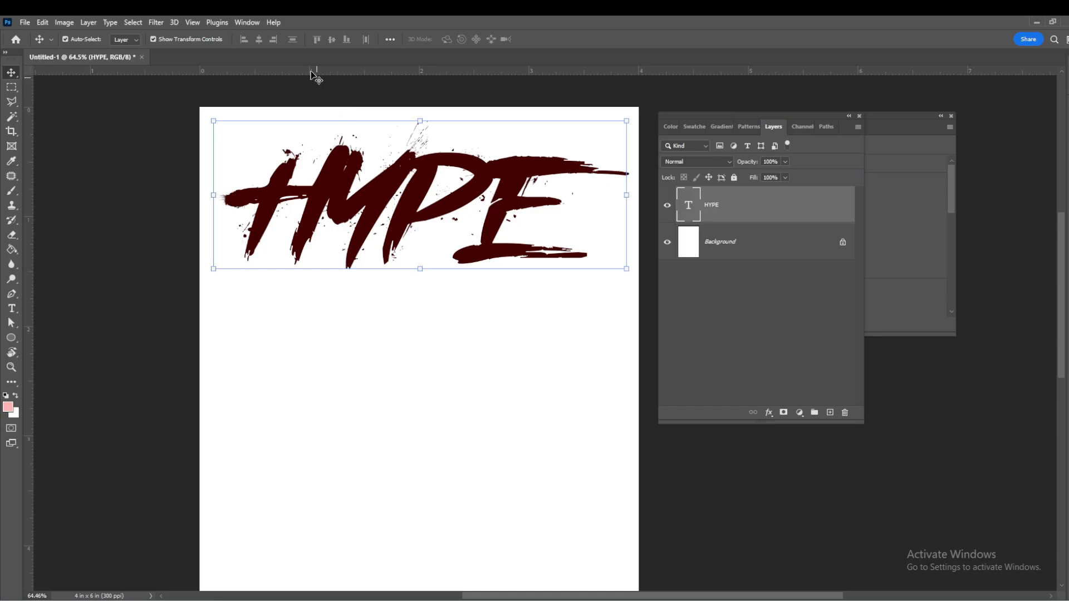
pyautogui.click(255, 22)
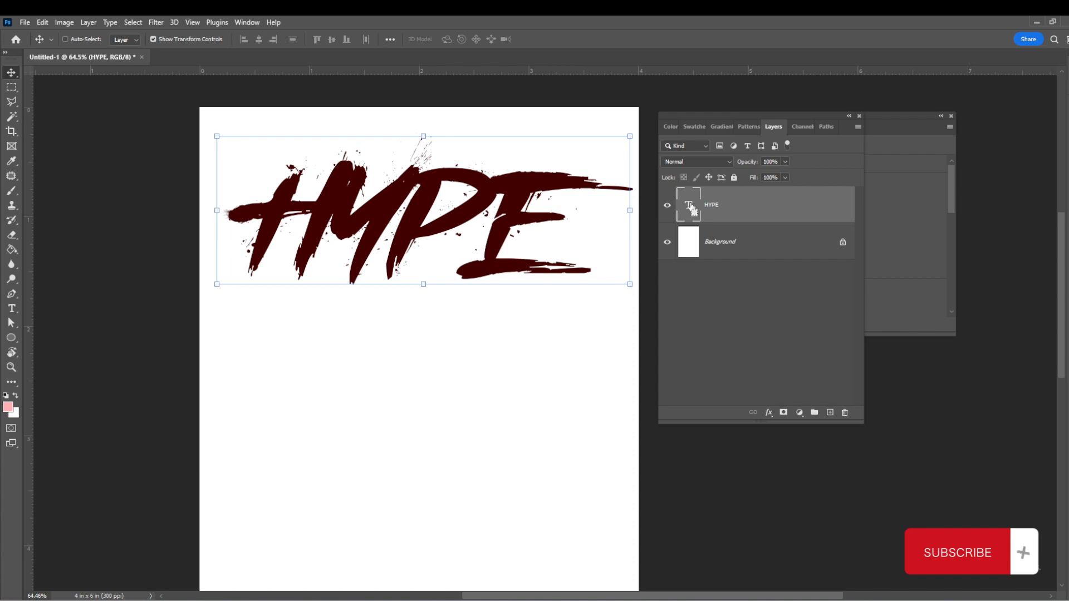
# - Load the HYPE text as a selection and add a new empty layer above it
pyautogui.keyDown('ctrl'); pyautogui.click(691, 207); pyautogui.keyUp('ctrl')
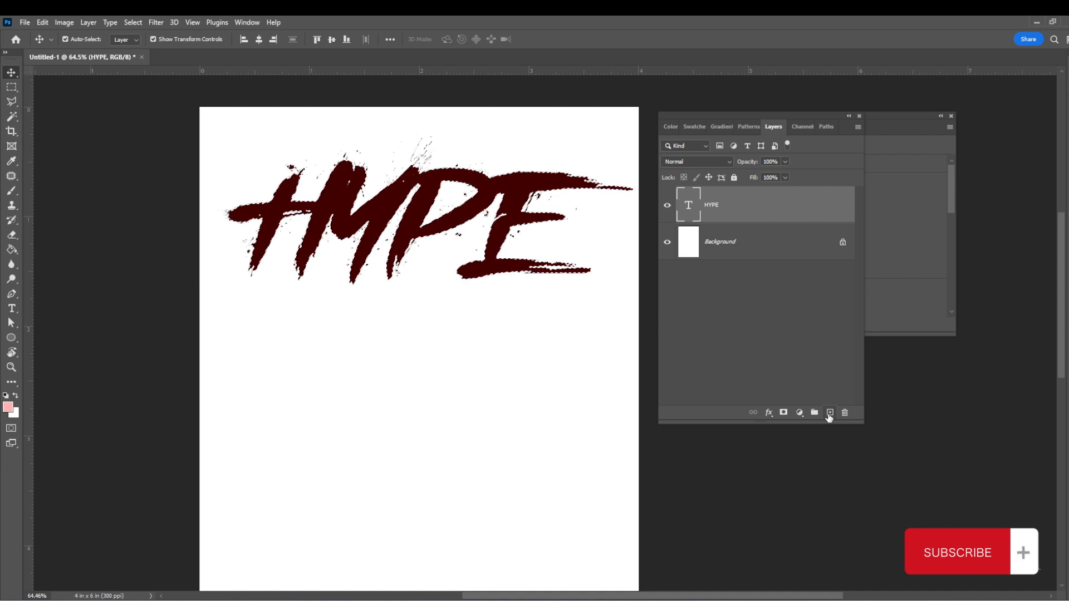
pyautogui.click(829, 414)
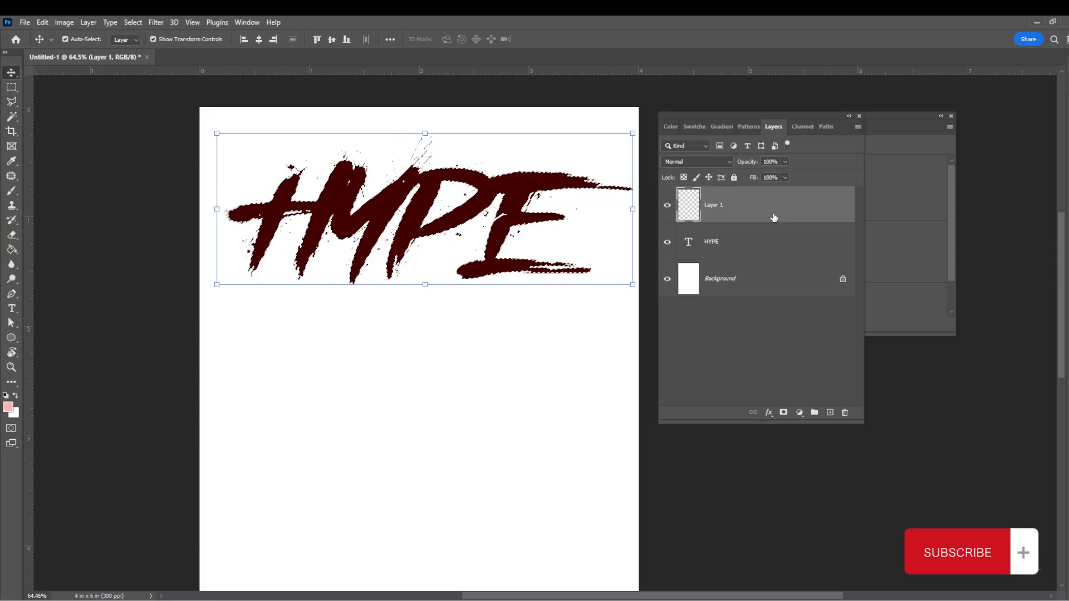
pyautogui.moveTo(758, 206)
pyautogui.mouseDown()
pyautogui.moveTo(759, 255)
pyautogui.moveTo(770, 252)
pyautogui.moveTo(768, 203)
pyautogui.mouseUp()
# - Switch to the Brush tool, choose a soft round brush and resize it to about 500 px
pyautogui.press('b')
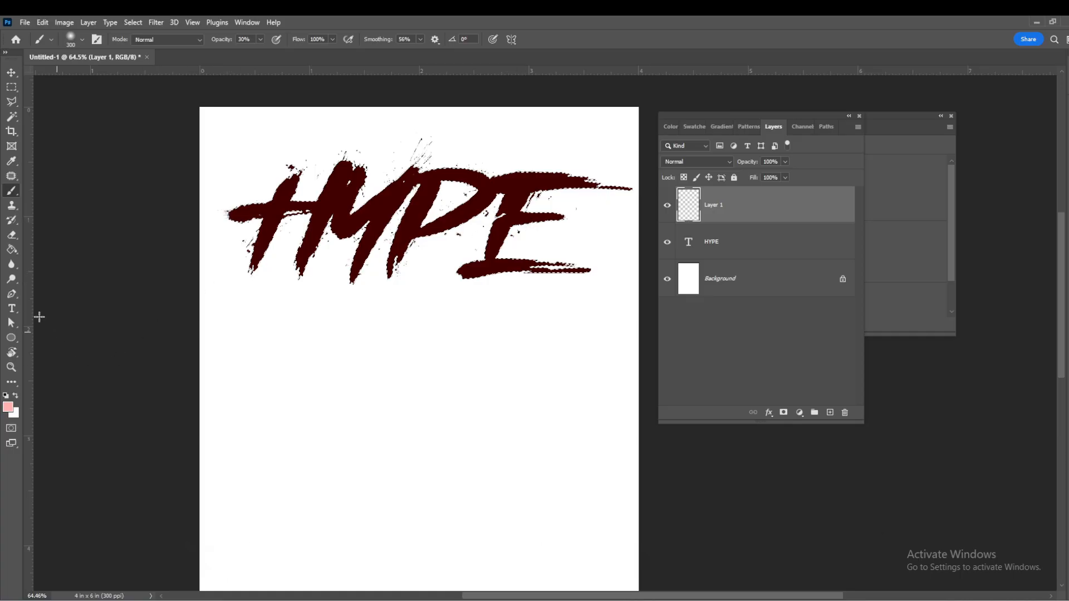
pyautogui.rightClick(16, 196)
pyautogui.click(50, 192)
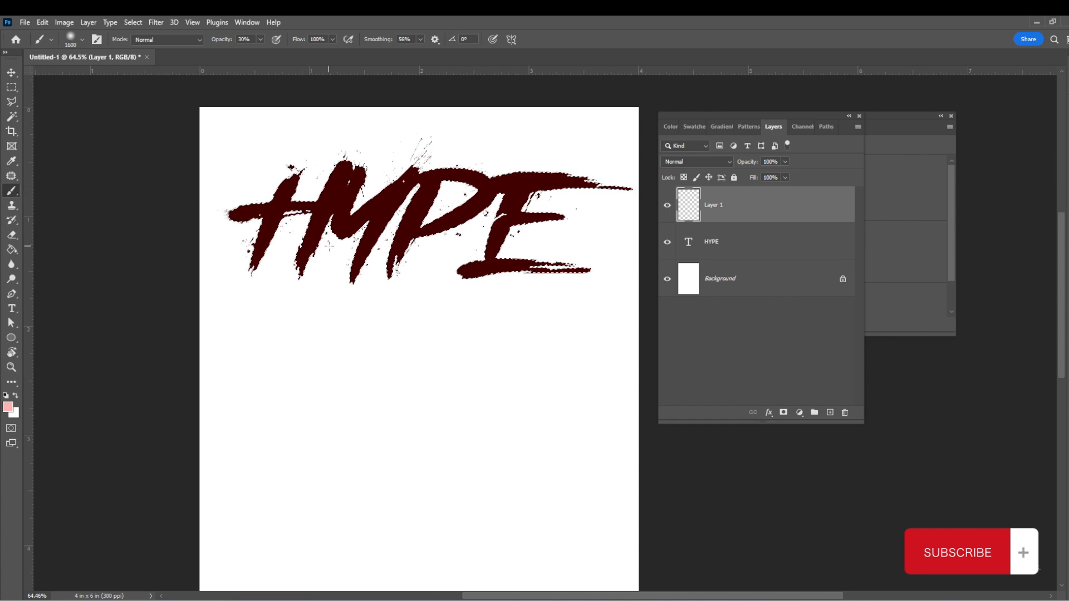
pyautogui.press(']')
pyautogui.press(']')
pyautogui.press(']')
pyautogui.press(']')
pyautogui.press(']')
pyautogui.press(']')
pyautogui.press(']')
pyautogui.press(']')
pyautogui.press(']')
pyautogui.press('[')
pyautogui.press('[')
pyautogui.press('[')
pyautogui.press('[')
pyautogui.press('[')
pyautogui.press('[')
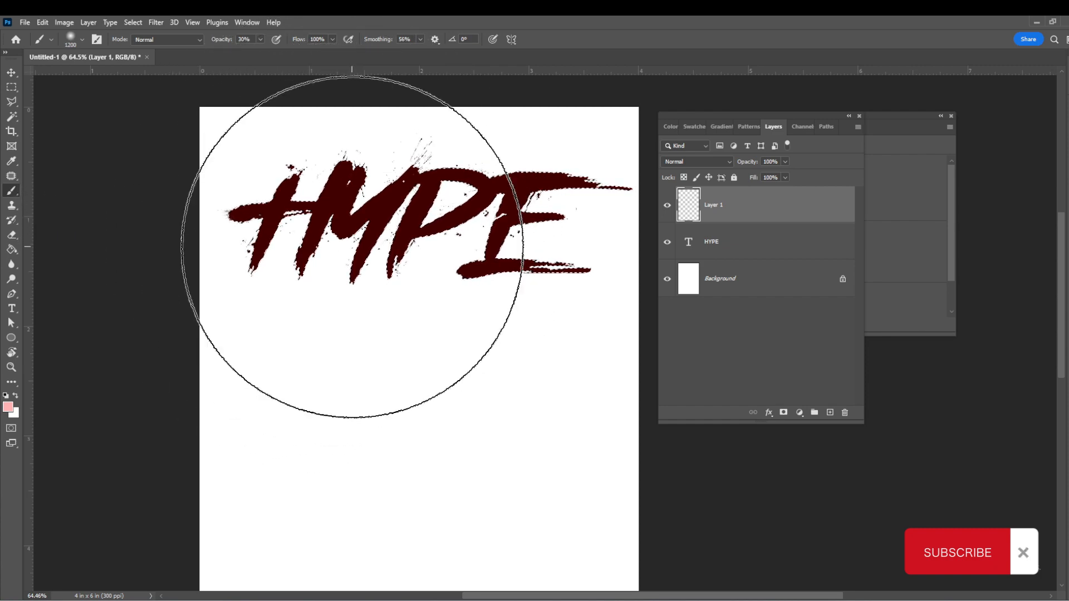
pyautogui.press('[')
pyautogui.press('[')
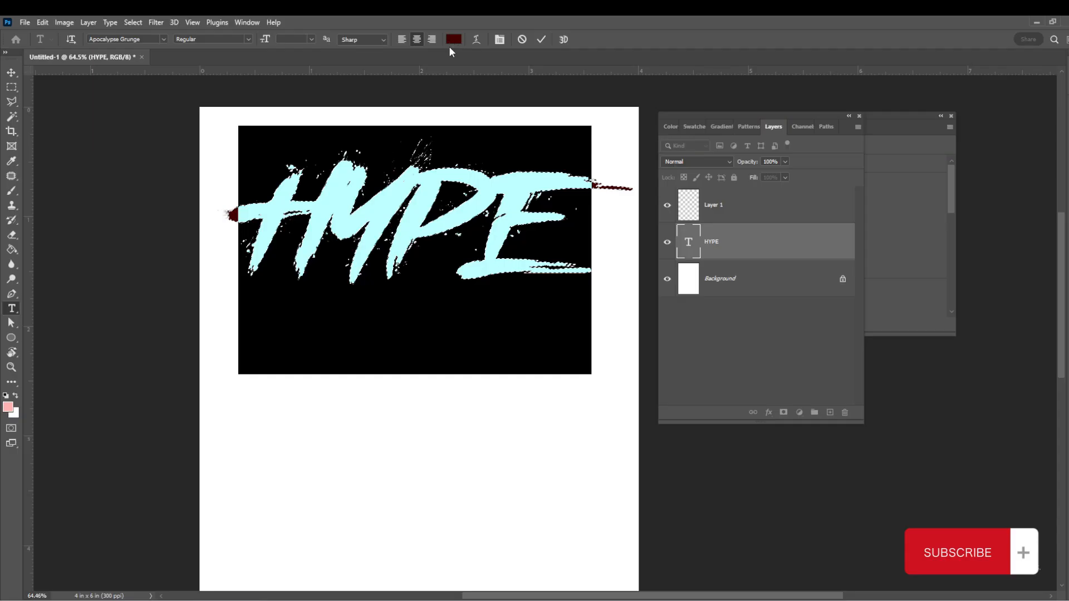
# - Change the text colour to a dark green, #102300
pyautogui.click(455, 41)
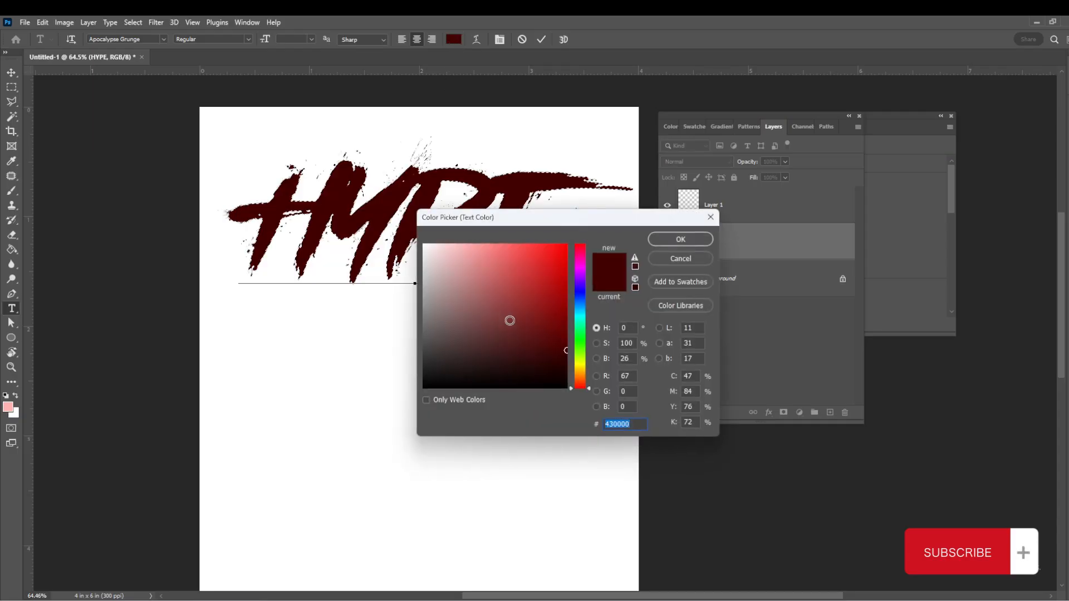
pyautogui.click(584, 352)
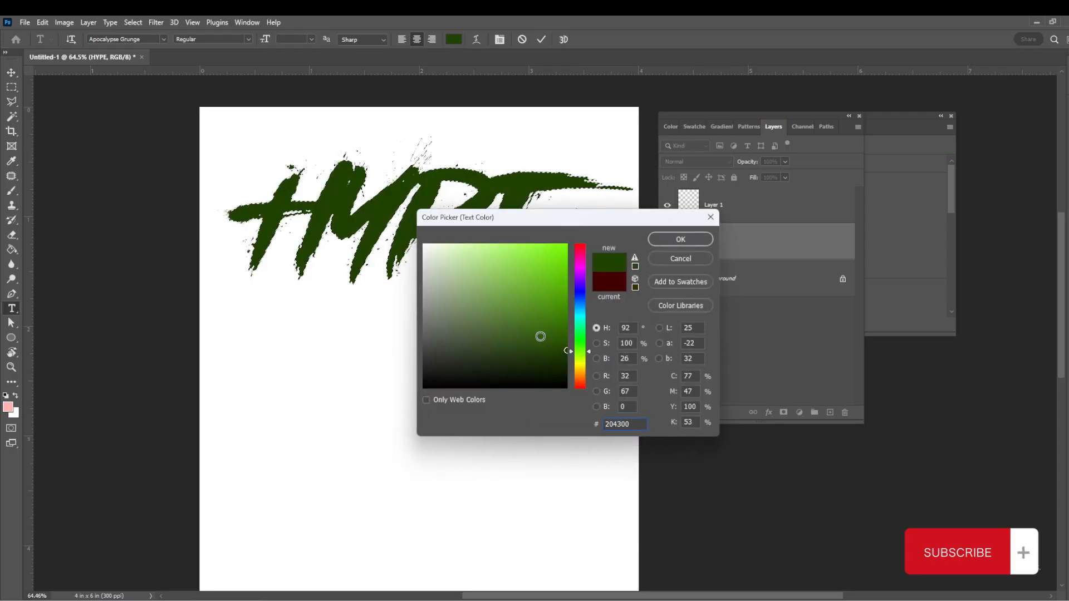
pyautogui.click(564, 361)
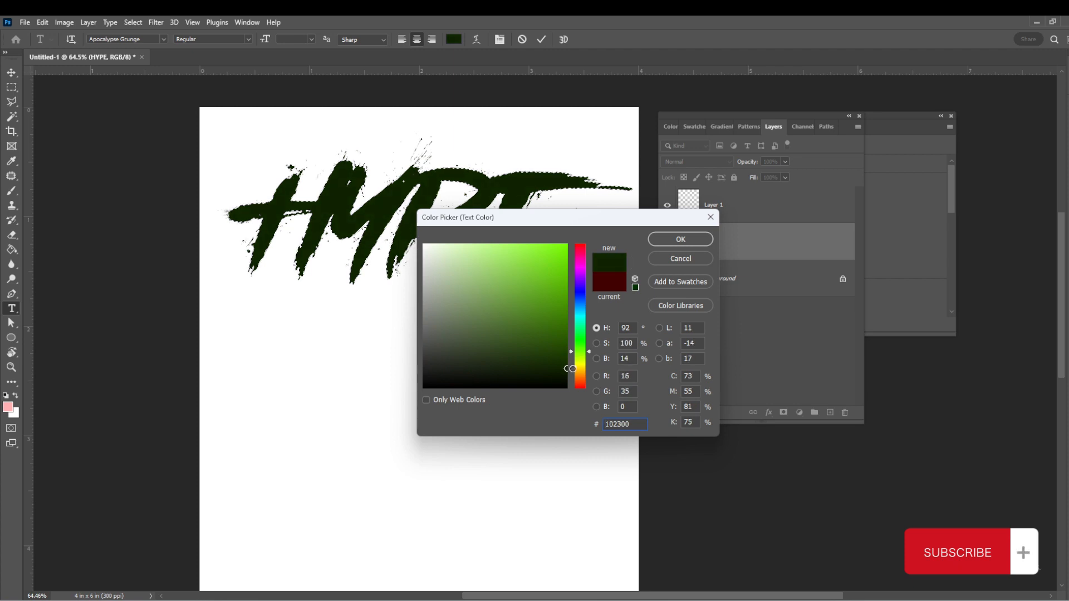
pyautogui.click(701, 242)
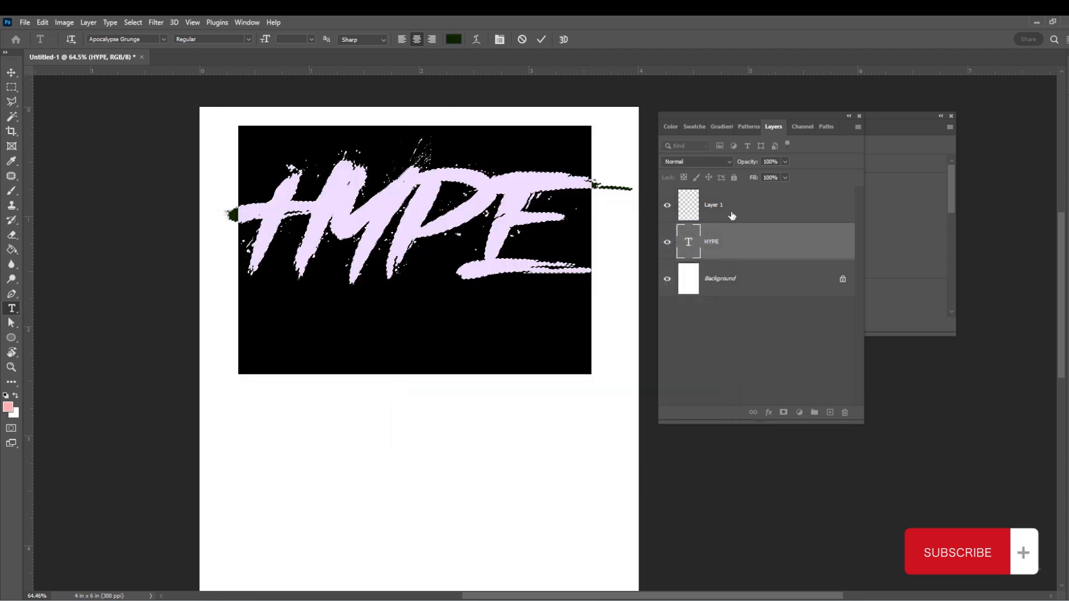
# - On Layer 1, set the brush colour to a brighter green, #499f00
pyautogui.click(738, 212)
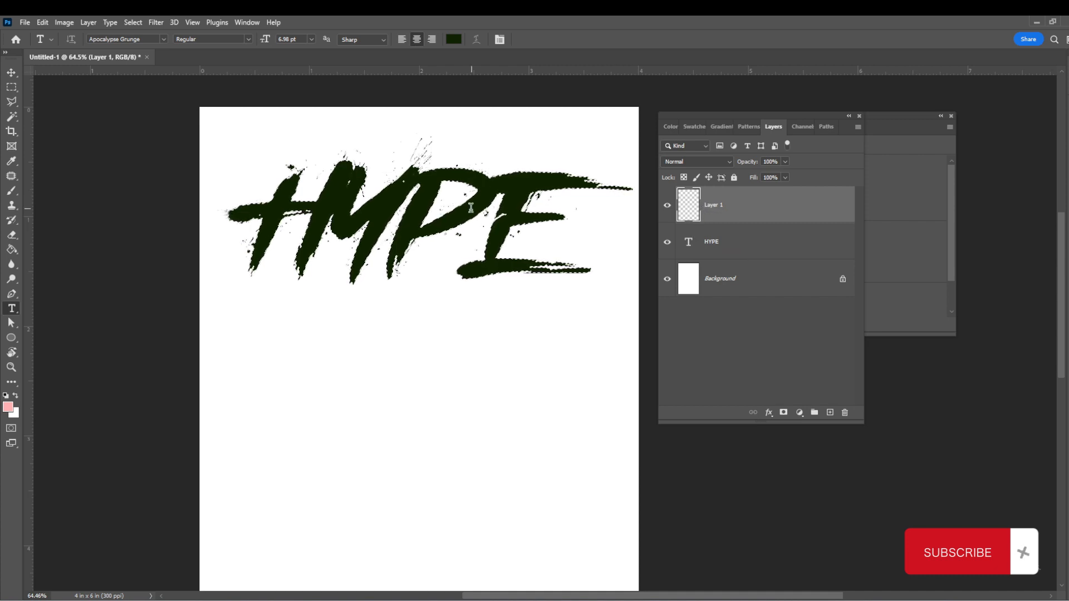
pyautogui.press('b')
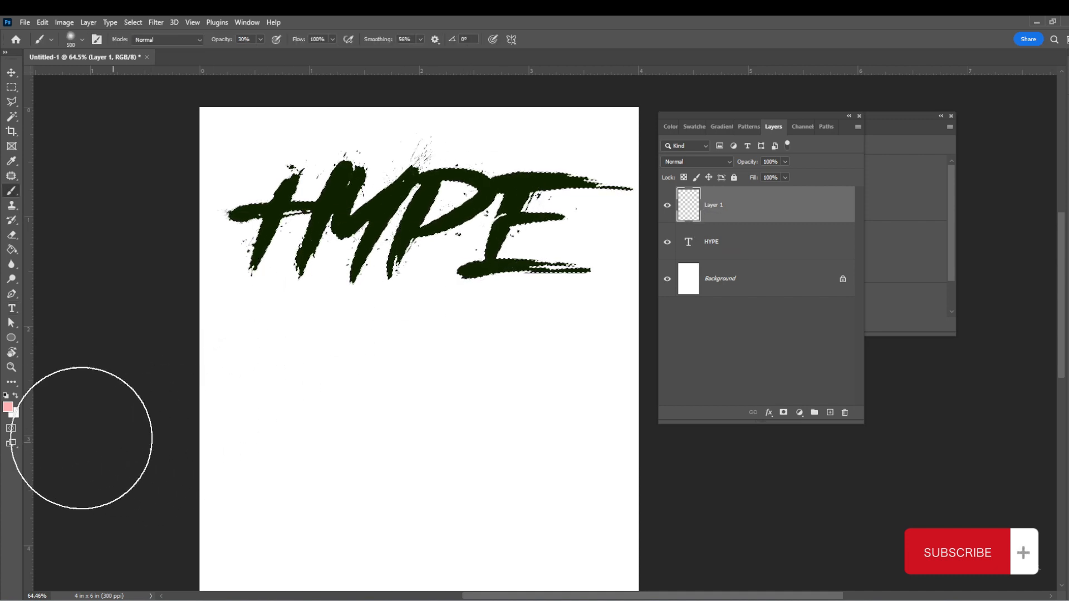
pyautogui.click(8, 408)
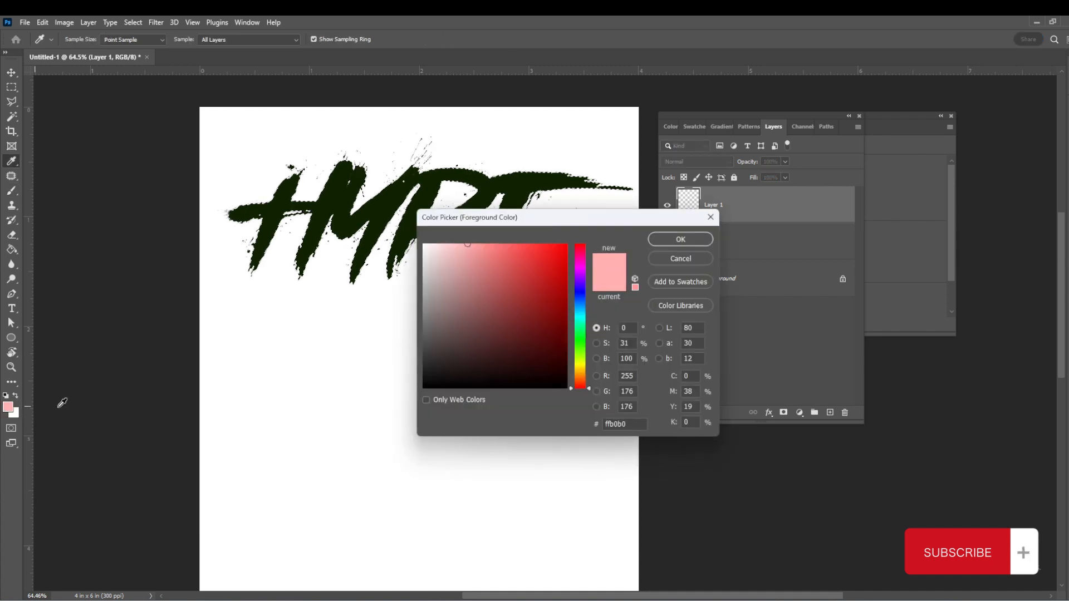
pyautogui.click(389, 201)
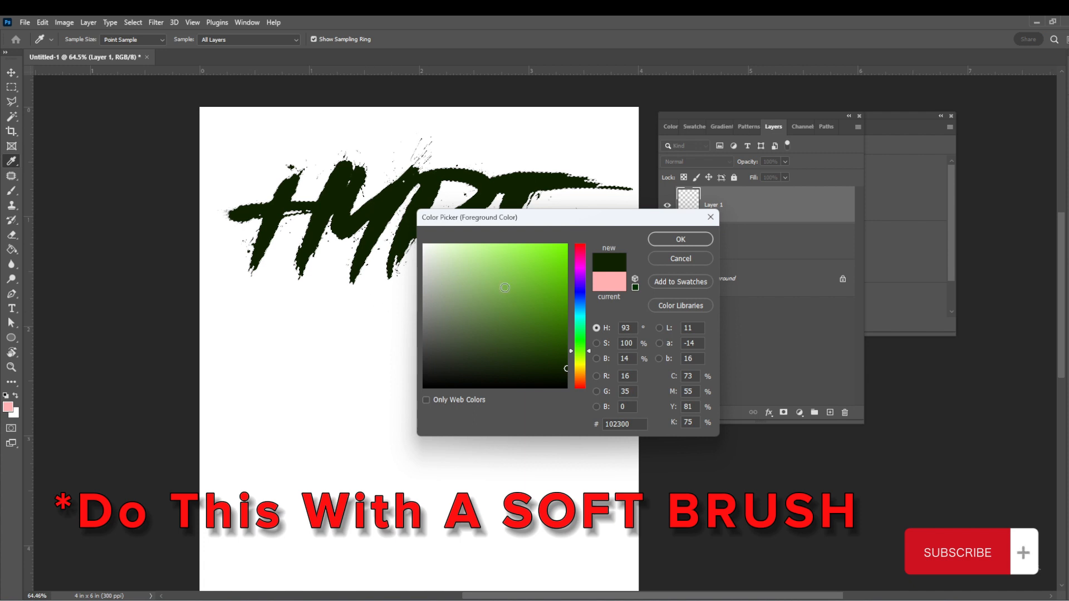
pyautogui.moveTo(566, 367); pyautogui.dragTo(576, 296)
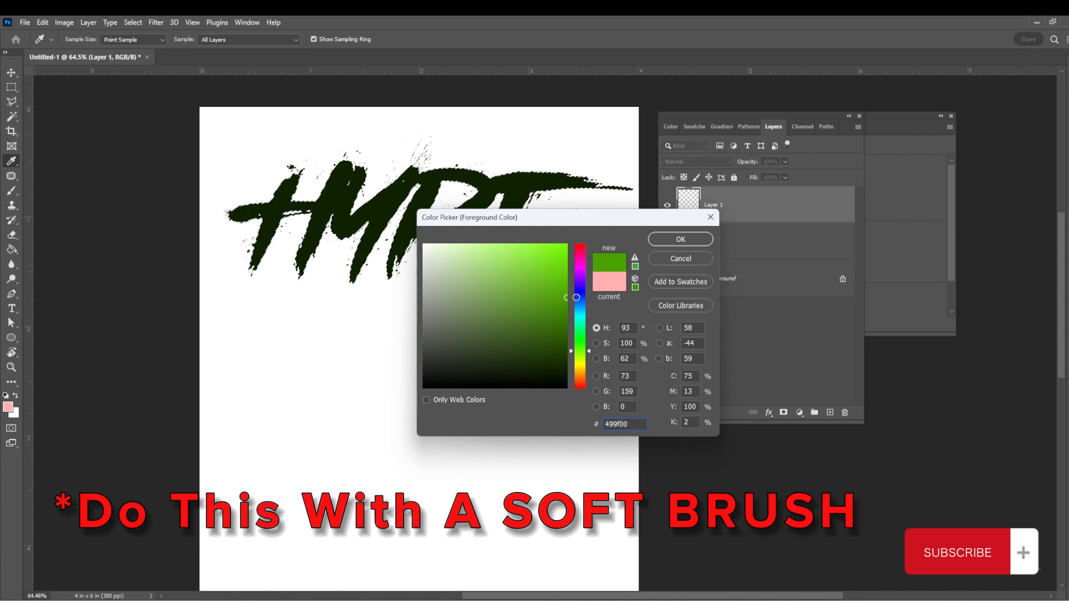
pyautogui.click(682, 239)
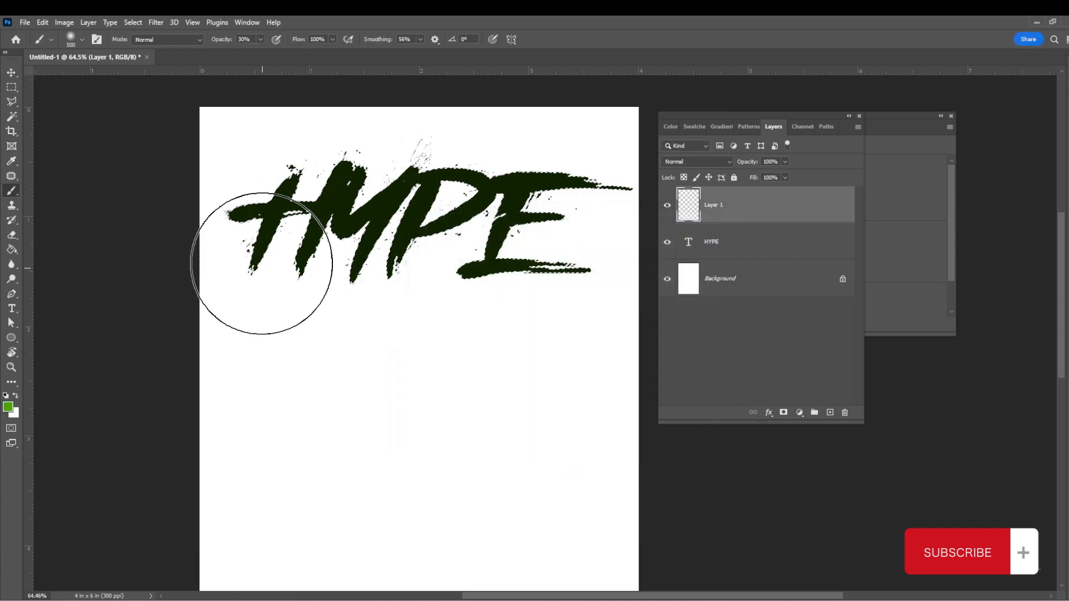
# - Try a long green brush stroke across the letters, then undo it
pyautogui.moveTo(266, 243)
pyautogui.mouseDown()
pyautogui.moveTo(281, 284)
pyautogui.moveTo(347, 327)
pyautogui.moveTo(407, 328)
pyautogui.moveTo(486, 301)
pyautogui.moveTo(525, 269)
pyautogui.moveTo(543, 242)
pyautogui.moveTo(527, 204)
pyautogui.mouseUp()
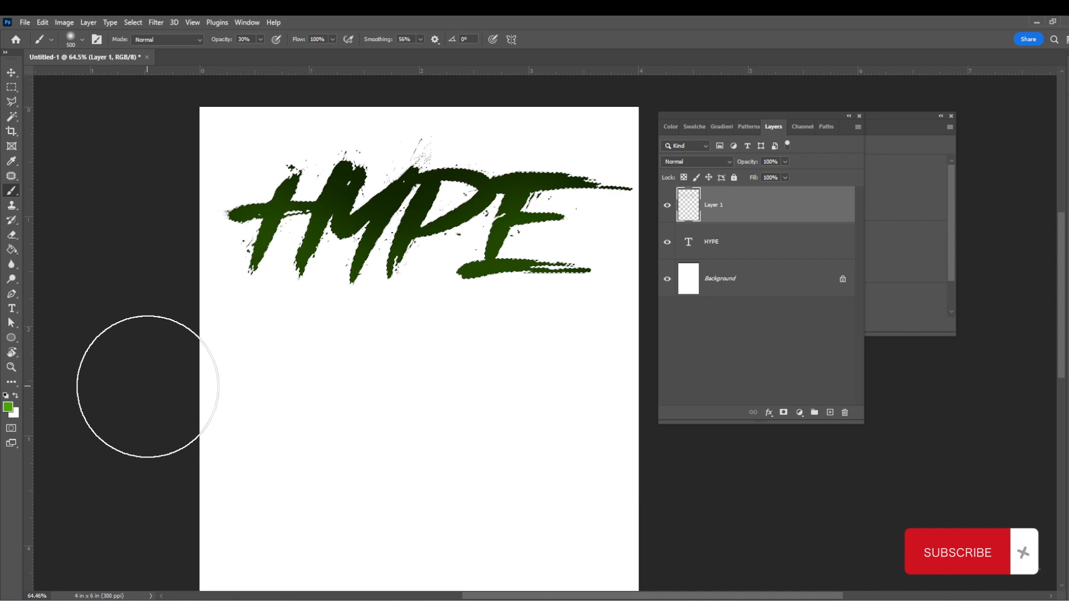
pyautogui.hotkey('ctrl', 'z')
# - Reduce the brush to 300 px and dab green highlights onto the H and Y inside the selection
pyautogui.scroll(5, 364, 503)
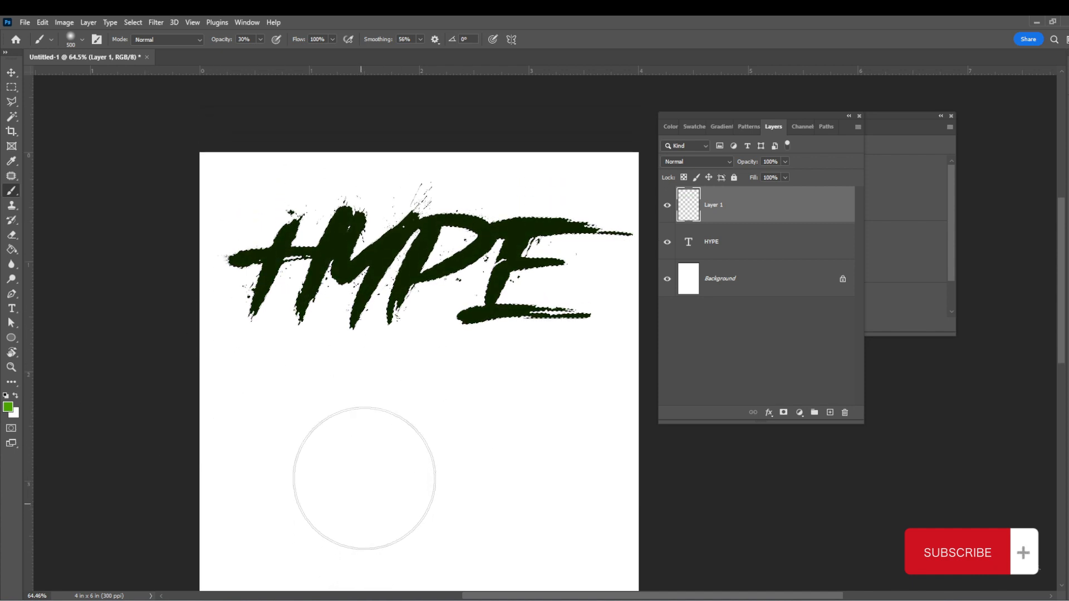
pyautogui.scroll(4, 417, 248)
pyautogui.moveTo(441, 272); pyautogui.dragTo(376, 294)
pyautogui.press('[')
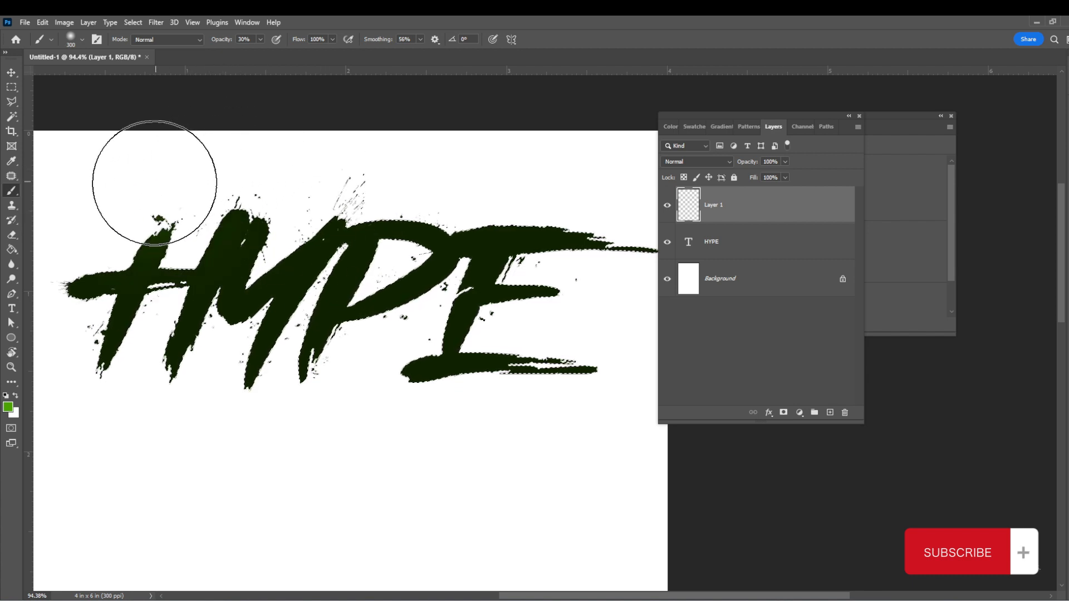
pyautogui.click(319, 289)
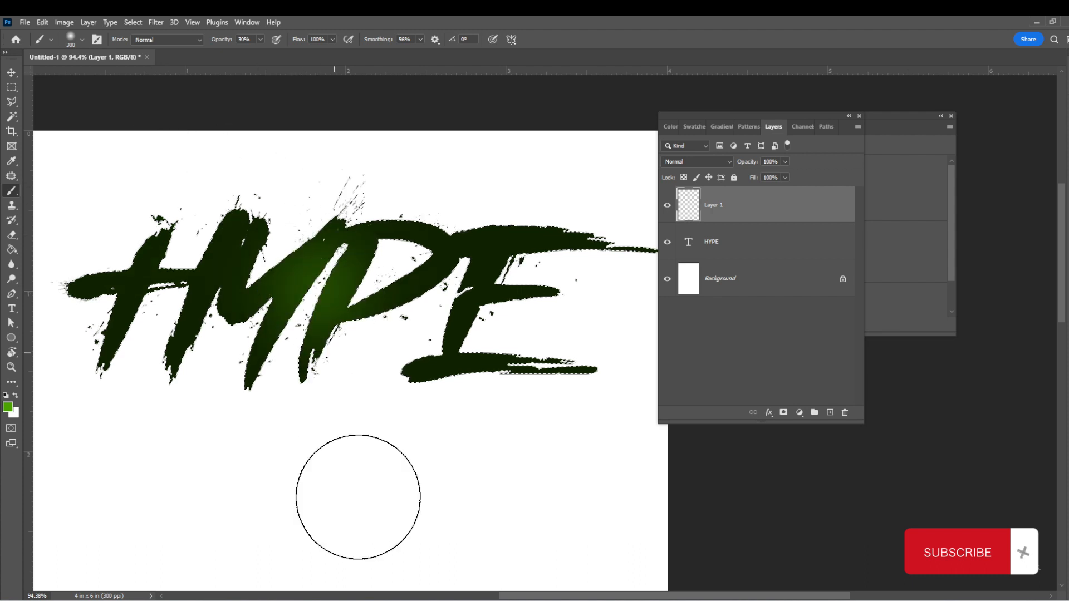
pyautogui.click(205, 282)
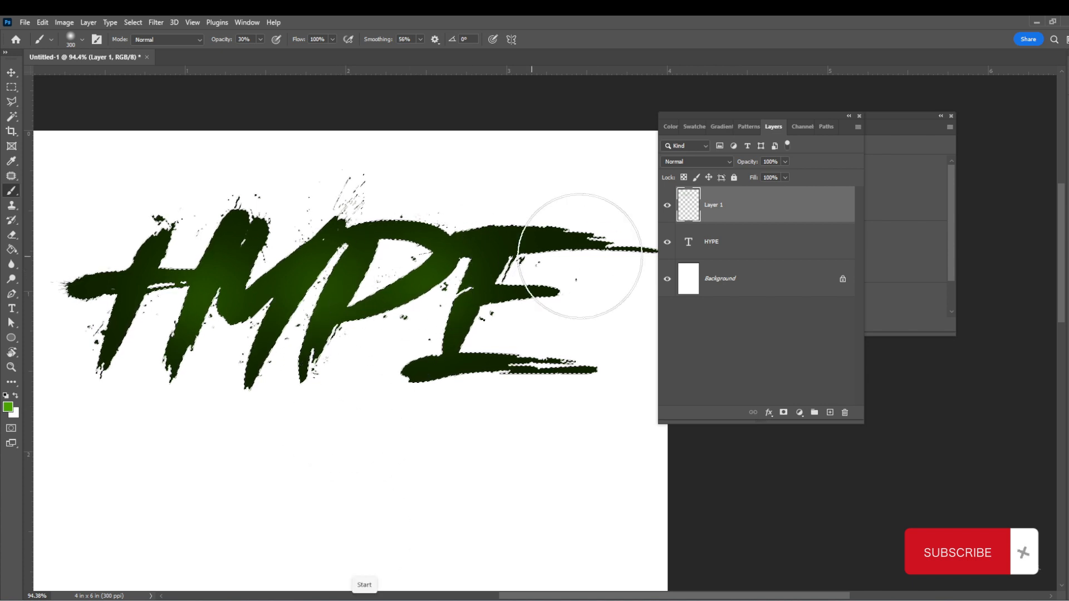
# - Pick a slightly lighter green and paint another highlight over the Y and P
pyautogui.click(9, 408)
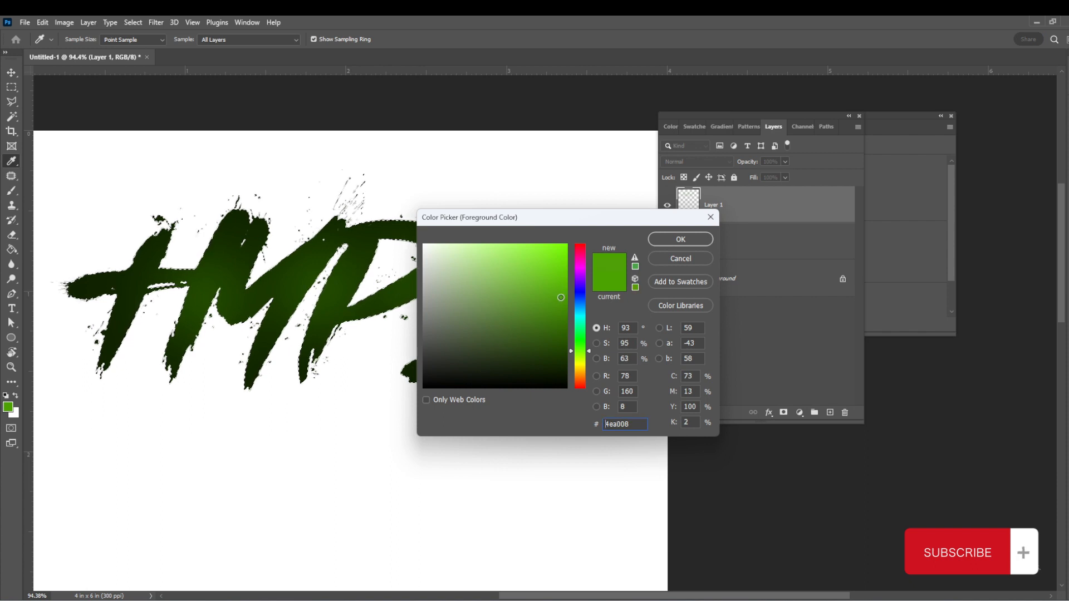
pyautogui.moveTo(564, 275); pyautogui.dragTo(566, 264)
pyautogui.click(659, 241)
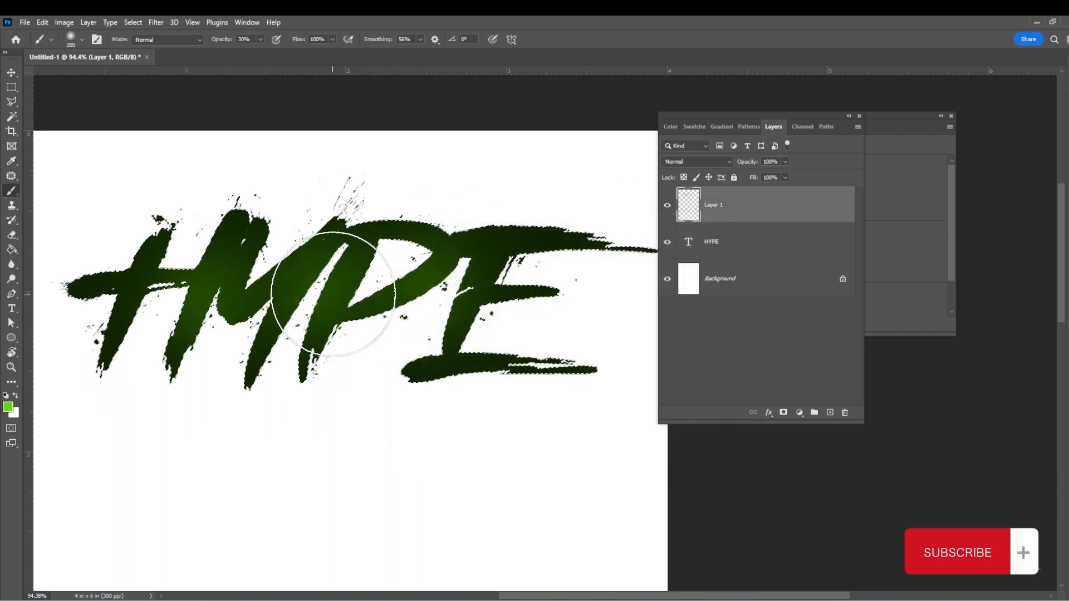
pyautogui.moveTo(306, 269); pyautogui.dragTo(326, 270)
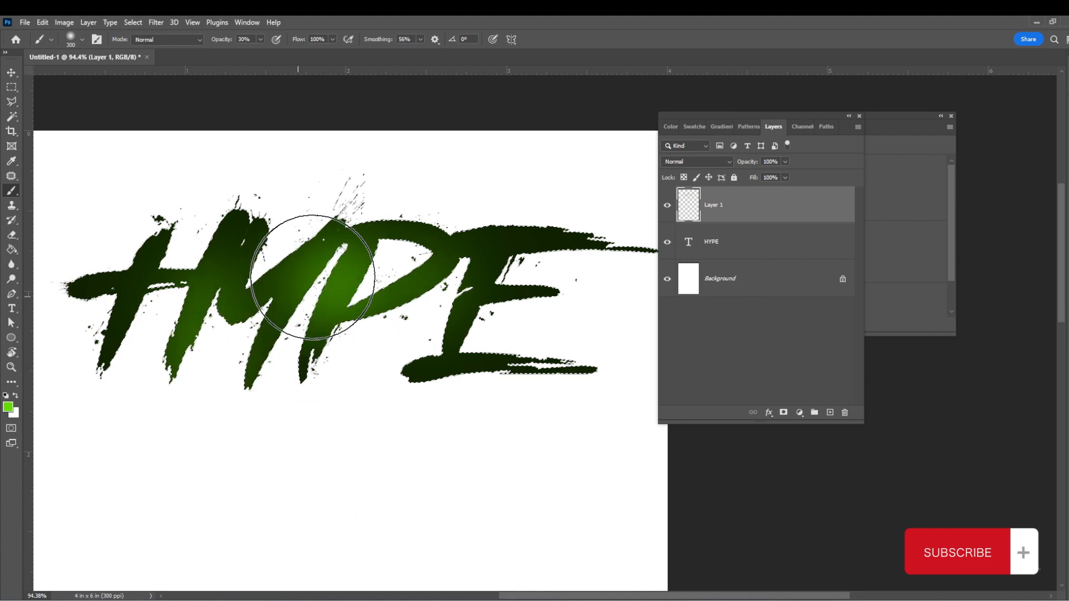